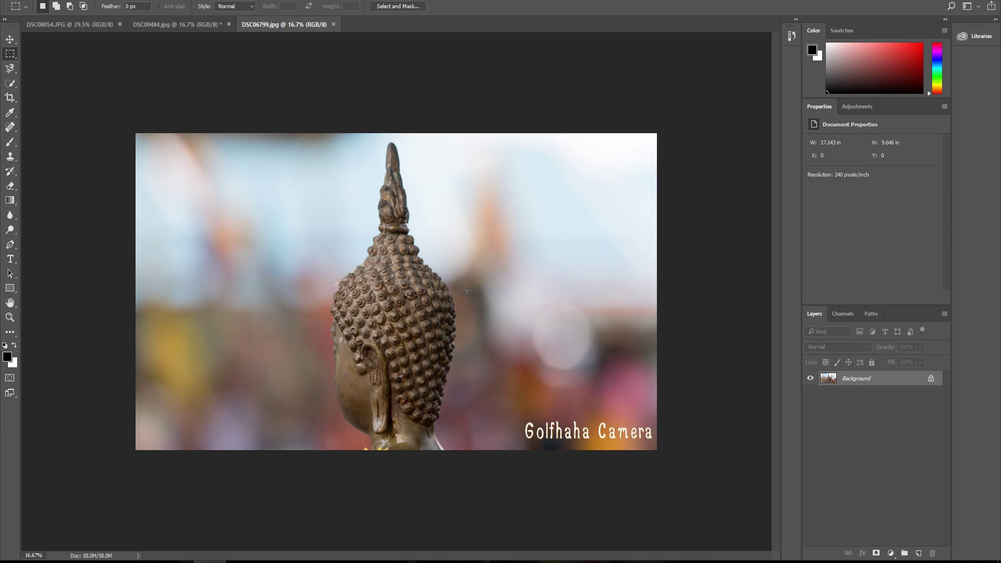
# - Trace the Buddha head outline with the Magnetic Lasso, then cancel the unfinished trace
pyautogui.click(14, 67)
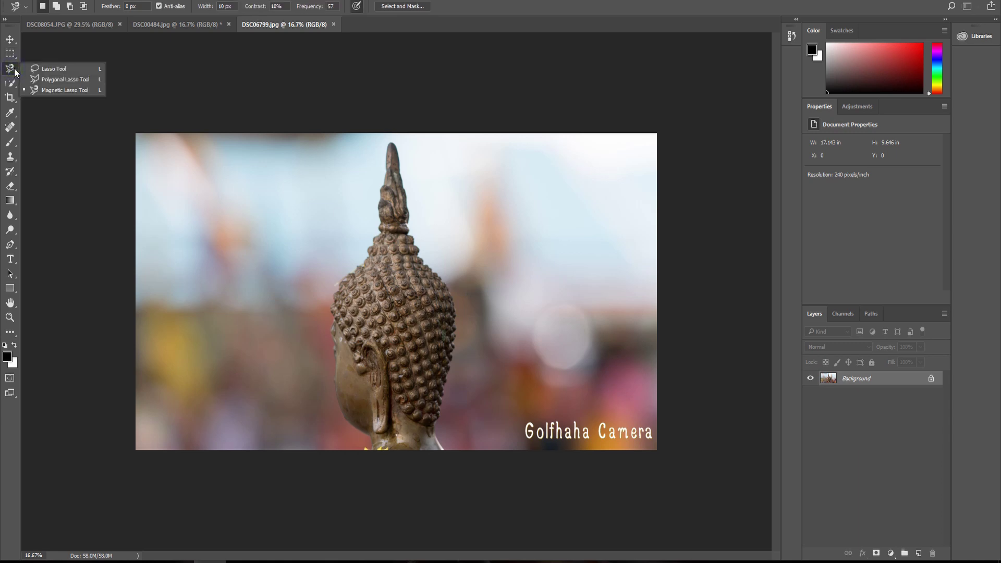
pyautogui.click(77, 90)
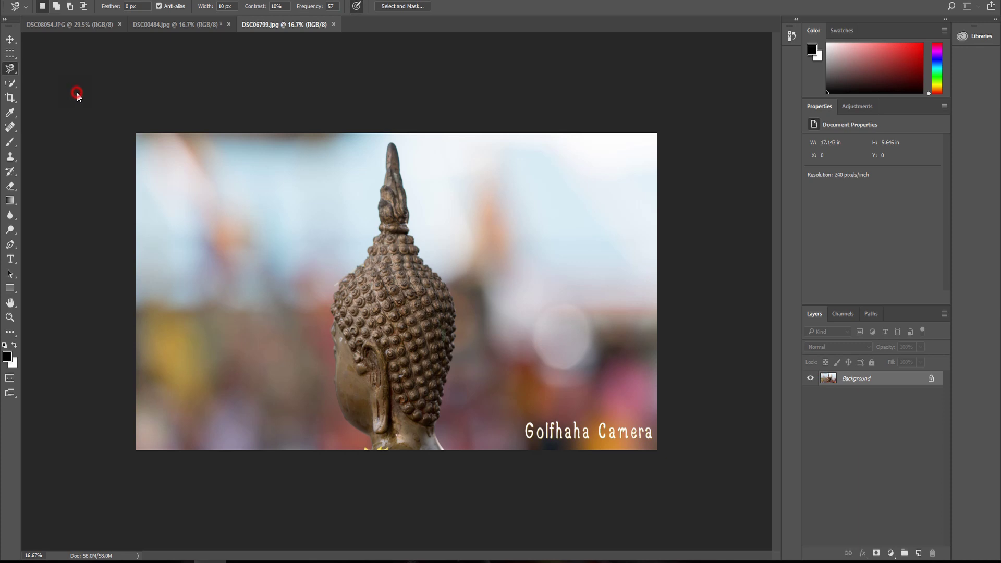
pyautogui.click(386, 145)
pyautogui.moveTo(389, 172)
pyautogui.mouseDown()
pyautogui.moveTo(370, 254)
pyautogui.moveTo(337, 316)
pyautogui.mouseUp()
pyautogui.moveTo(337, 386); pyautogui.dragTo(351, 425)
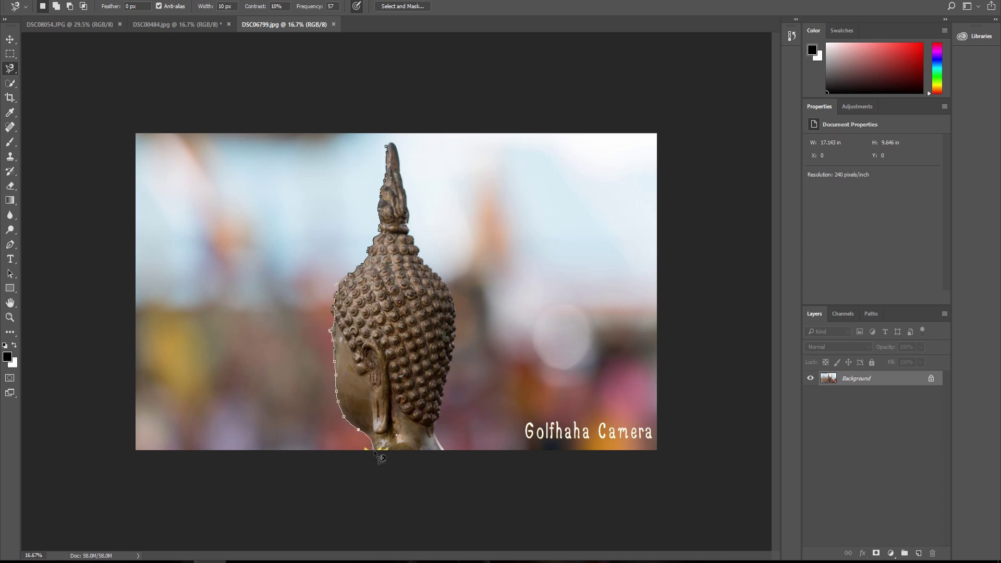
pyautogui.moveTo(376, 447)
pyautogui.mouseDown()
pyautogui.moveTo(443, 421)
pyautogui.moveTo(446, 281)
pyautogui.moveTo(393, 152)
pyautogui.mouseUp()
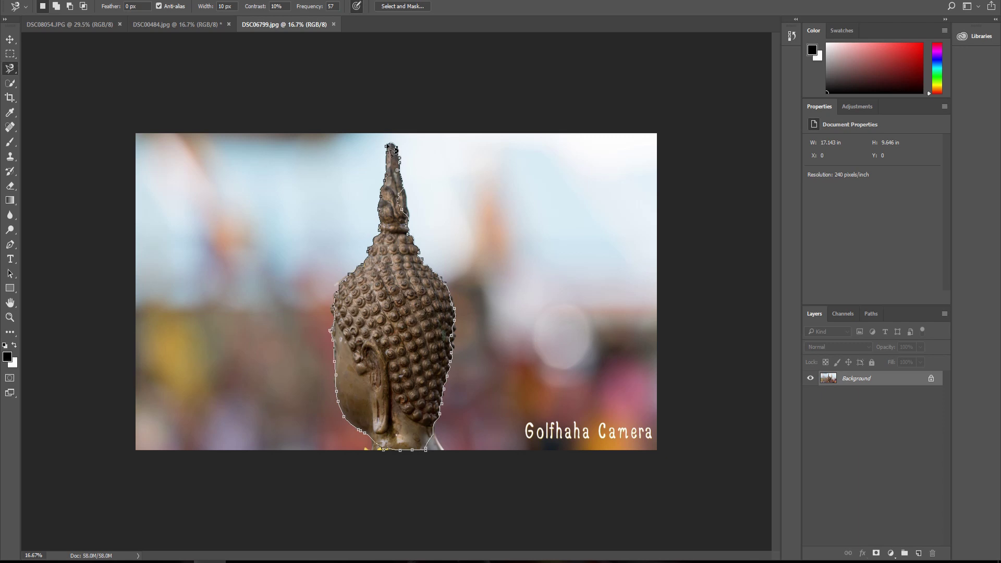
pyautogui.press('Escape')
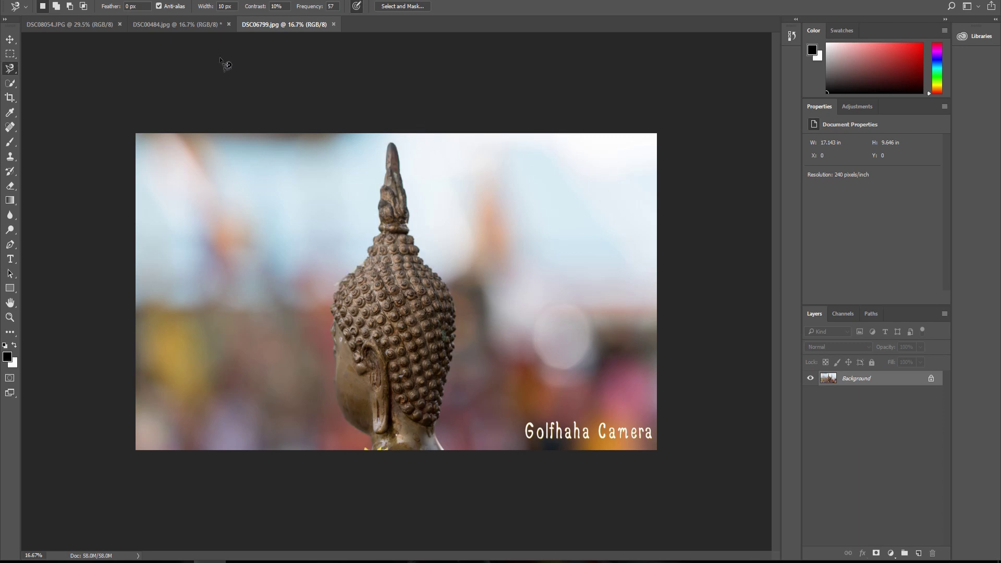
# - Brush a Quick Selection over the Buddha head from spire tip to neck
pyautogui.click(13, 84)
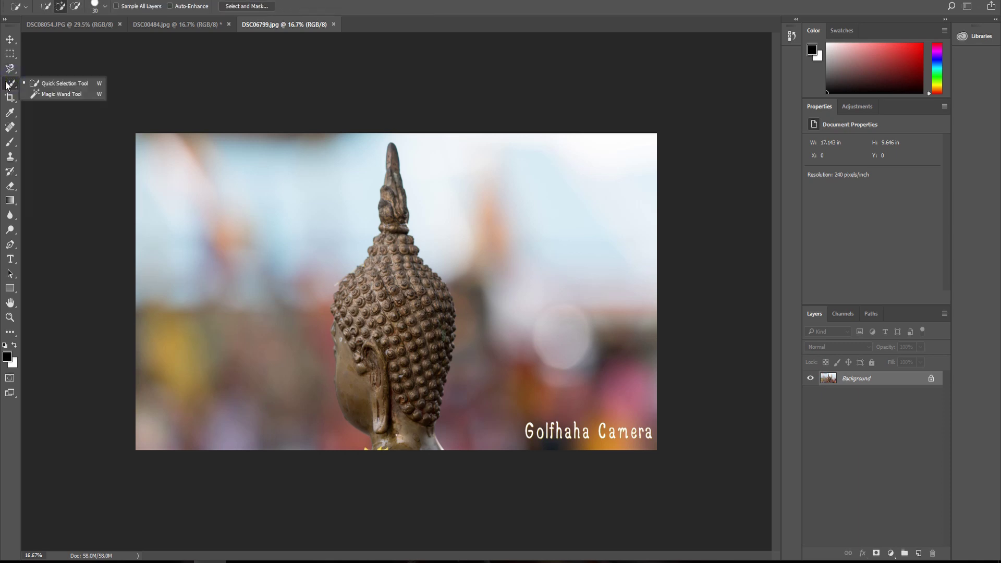
pyautogui.click(53, 84)
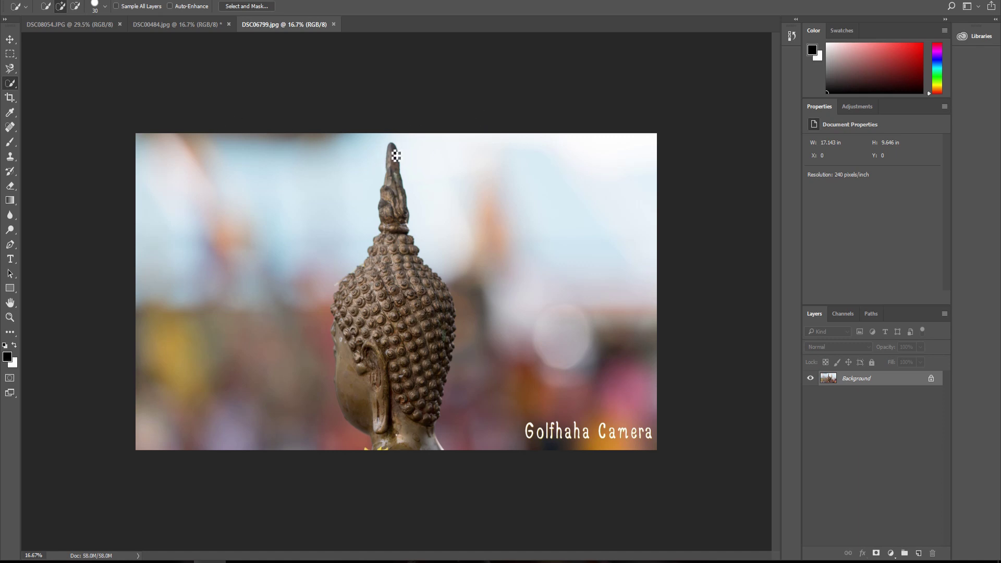
pyautogui.moveTo(397, 155)
pyautogui.mouseDown()
pyautogui.moveTo(393, 281)
pyautogui.moveTo(414, 446)
pyautogui.moveTo(413, 313)
pyautogui.moveTo(348, 334)
pyautogui.moveTo(341, 316)
pyautogui.moveTo(345, 385)
pyautogui.mouseUp()
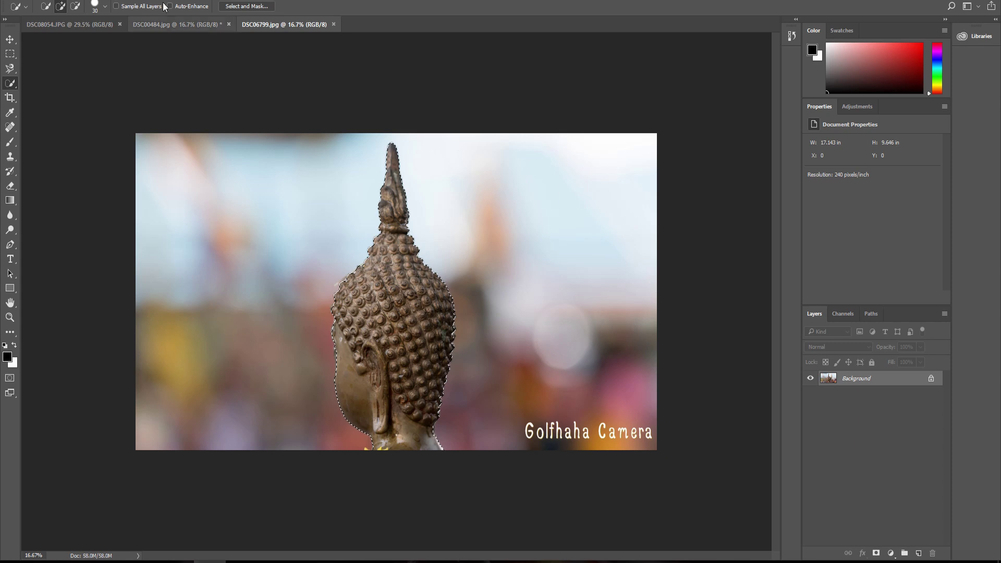
# - Invert the selection and fill the background around the Buddha head with white
pyautogui.rightClick(396, 209)
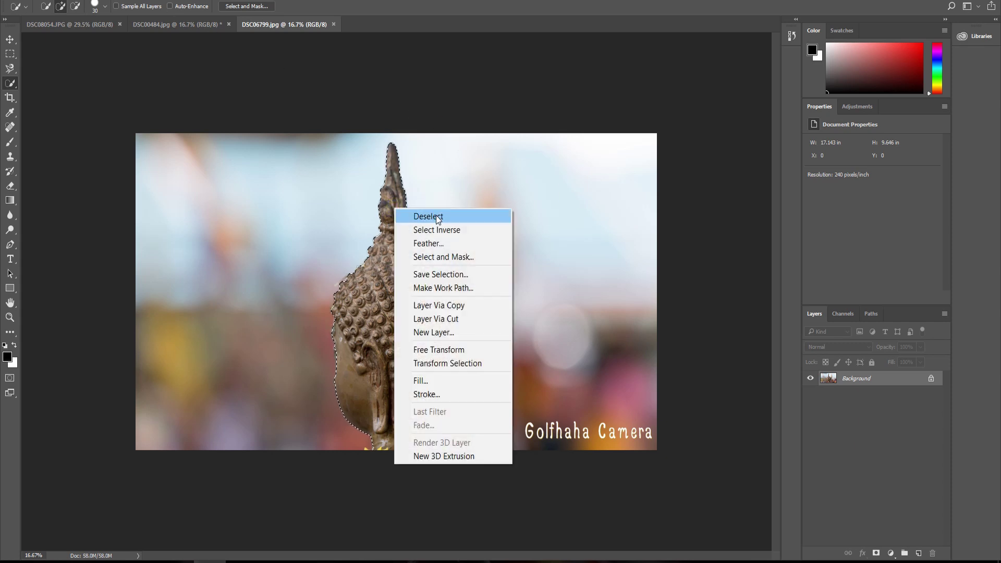
pyautogui.click(453, 233)
pyautogui.press('i')
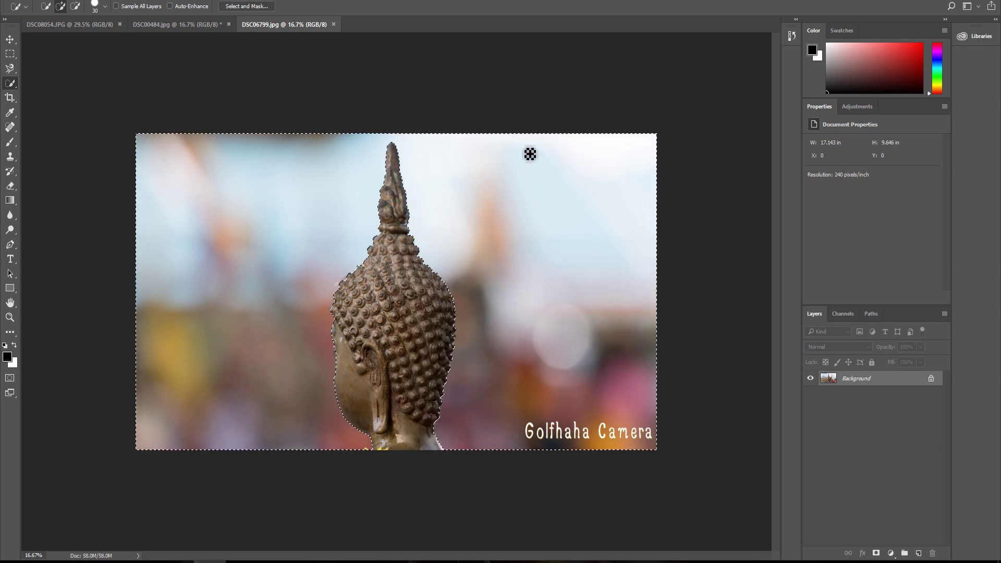
pyautogui.hotkey('shift', 'BackSpace')
pyautogui.click(574, 156)
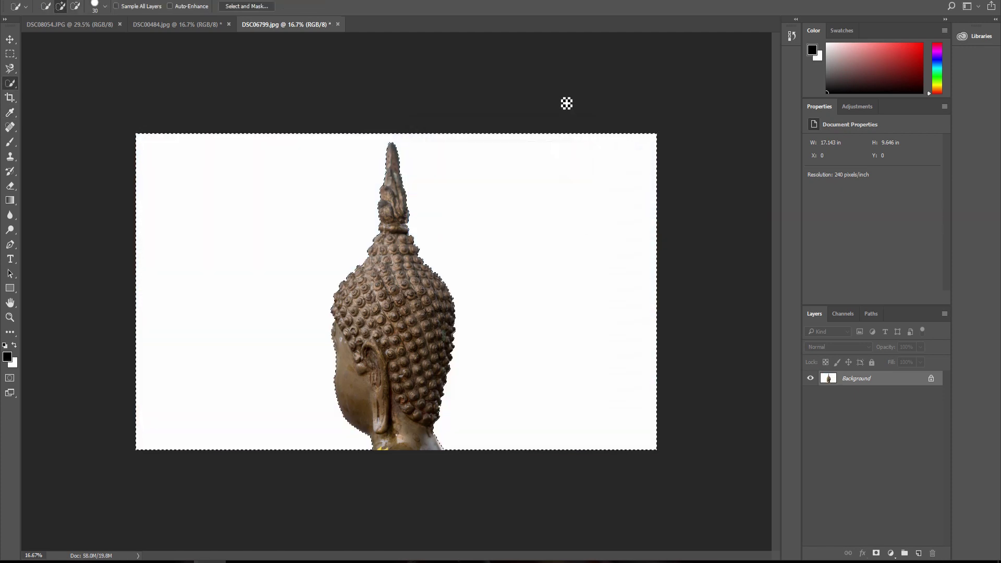
# - Deselect and switch to the DSC00484.jpg salmon salad photo
pyautogui.press('m')
pyautogui.click(108, 69)
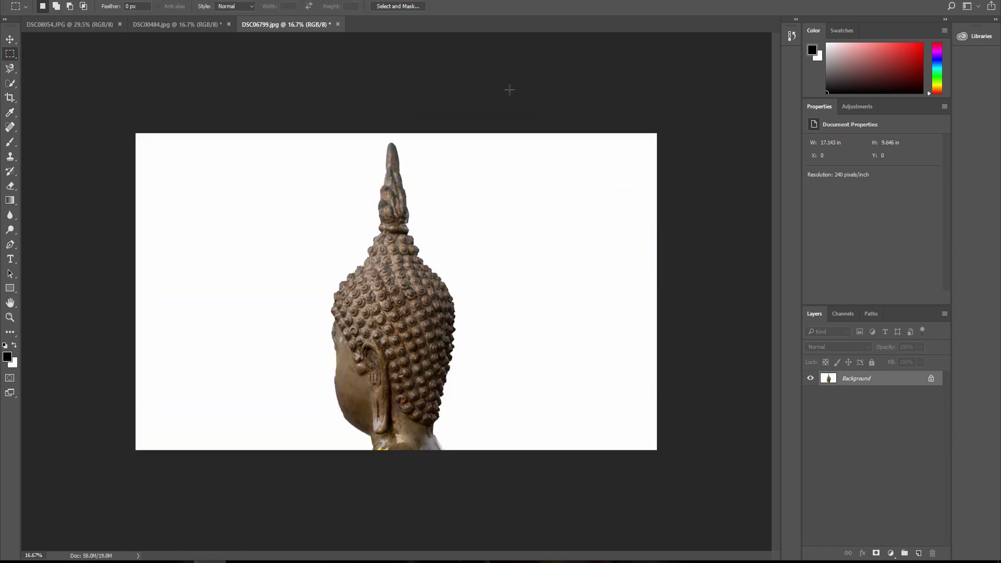
pyautogui.click(197, 26)
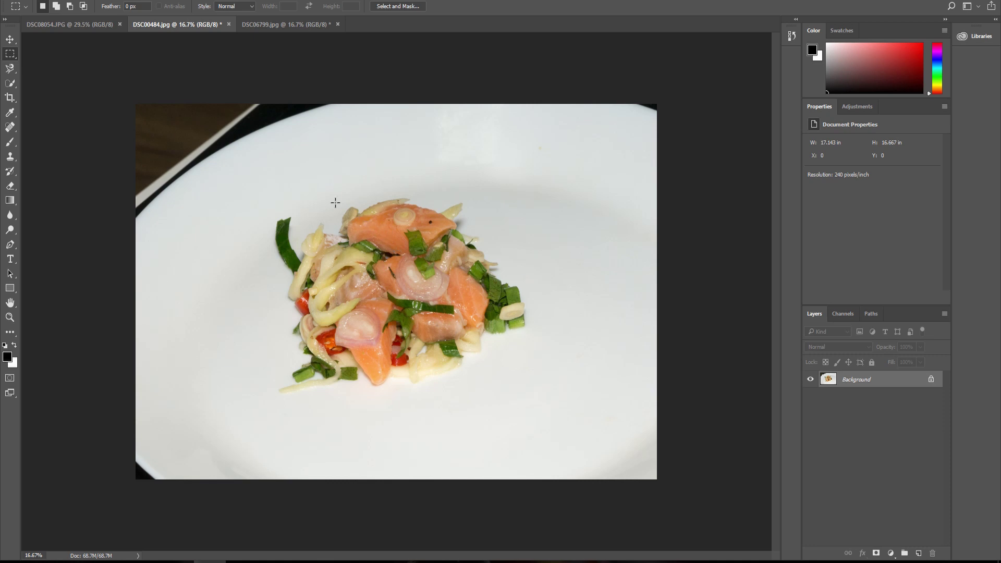
# - Quick-select the salmon salad in Add mode, covering its left leaf, right side, bottom edge and lower-left tail
pyautogui.click(10, 83)
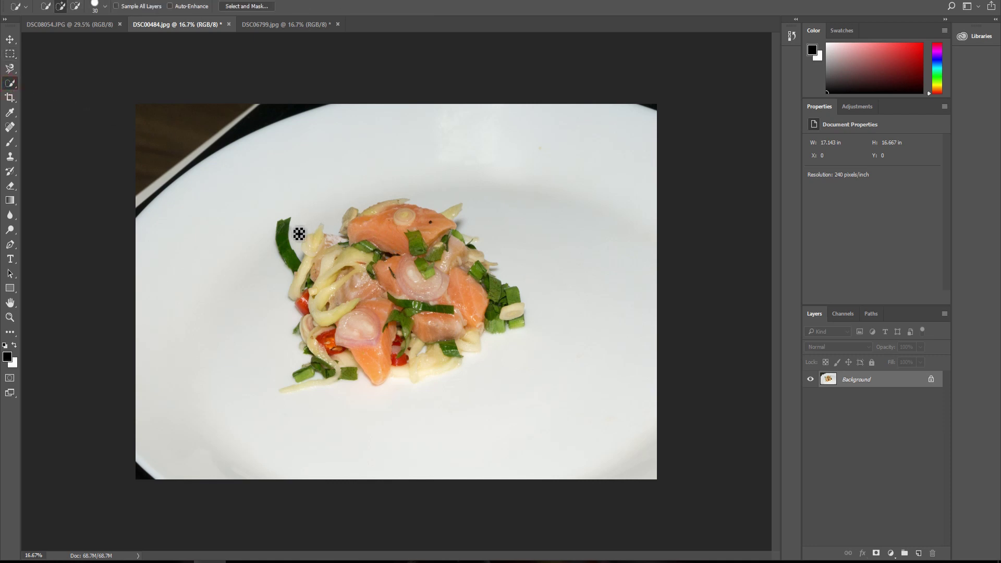
pyautogui.moveTo(289, 230)
pyautogui.mouseDown()
pyautogui.moveTo(353, 331)
pyautogui.moveTo(430, 376)
pyautogui.moveTo(506, 320)
pyautogui.moveTo(500, 293)
pyautogui.moveTo(456, 269)
pyautogui.moveTo(415, 224)
pyautogui.moveTo(338, 246)
pyautogui.moveTo(313, 238)
pyautogui.moveTo(331, 230)
pyautogui.mouseUp()
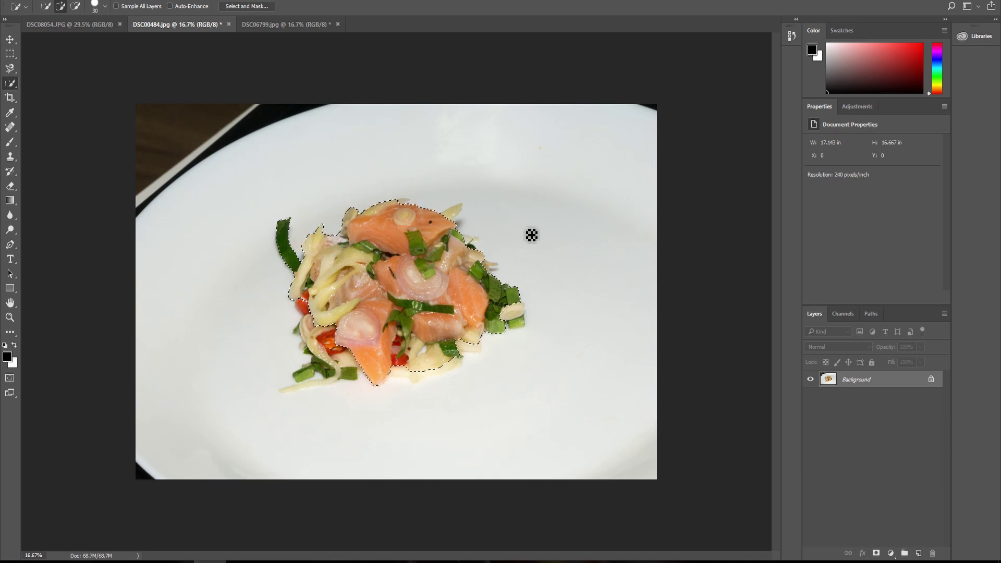
pyautogui.click(60, 7)
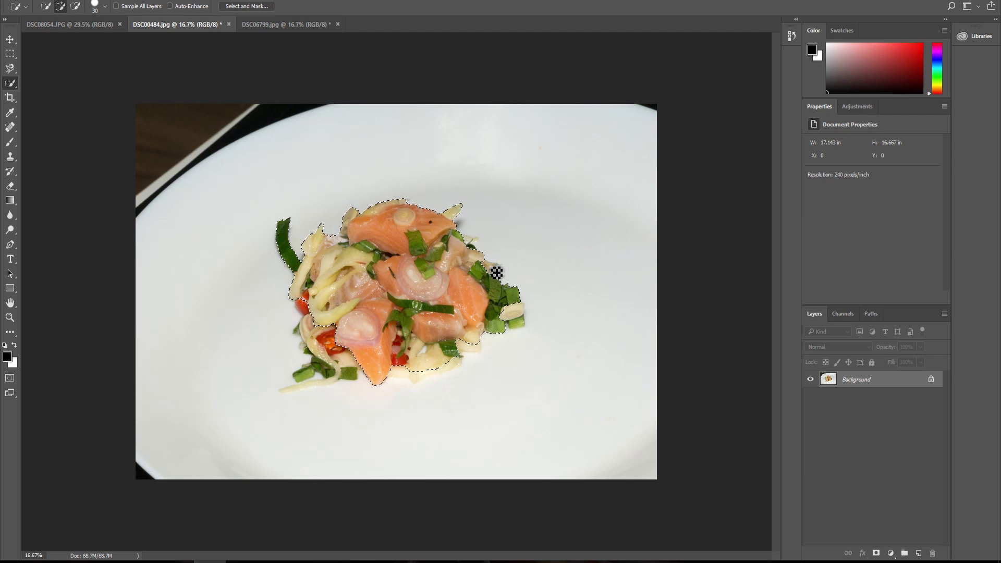
pyautogui.moveTo(508, 306); pyautogui.dragTo(524, 333)
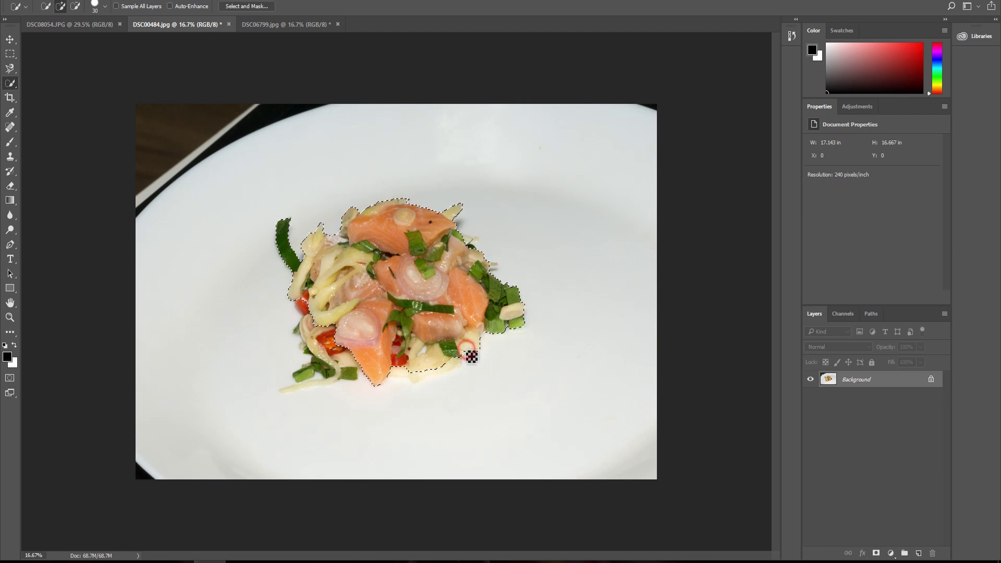
pyautogui.moveTo(467, 346)
pyautogui.mouseDown()
pyautogui.moveTo(348, 359)
pyautogui.moveTo(317, 377)
pyautogui.mouseUp()
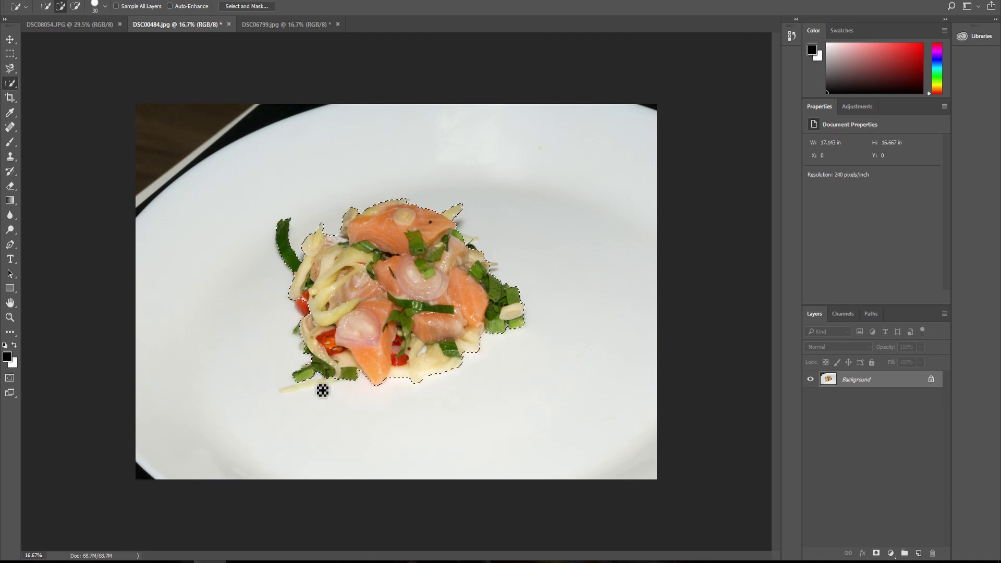
pyautogui.click(283, 394)
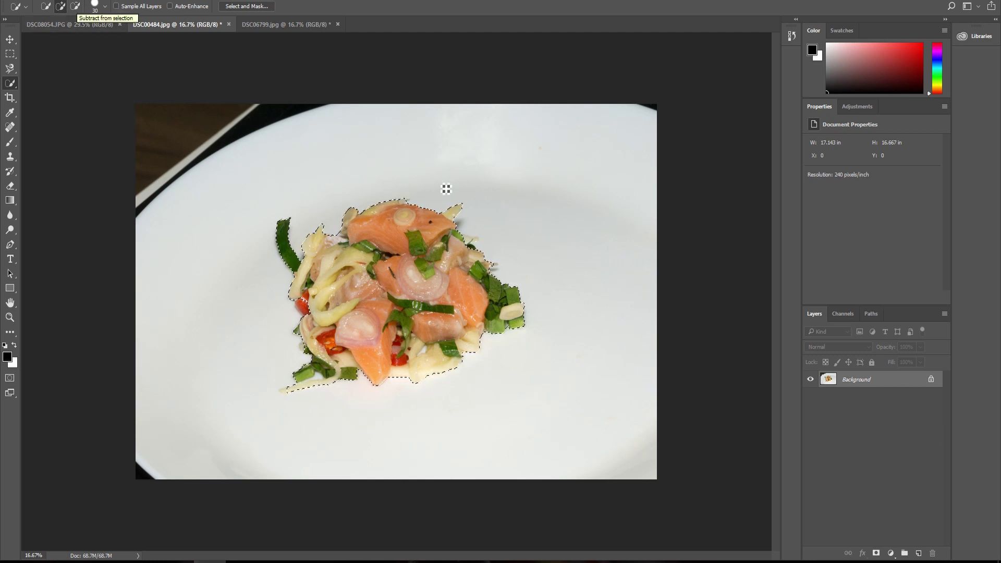
# - Zoom in and subtract the area around the right-side green onions and onion slice from the selection
pyautogui.scroll(3, 441, 288)
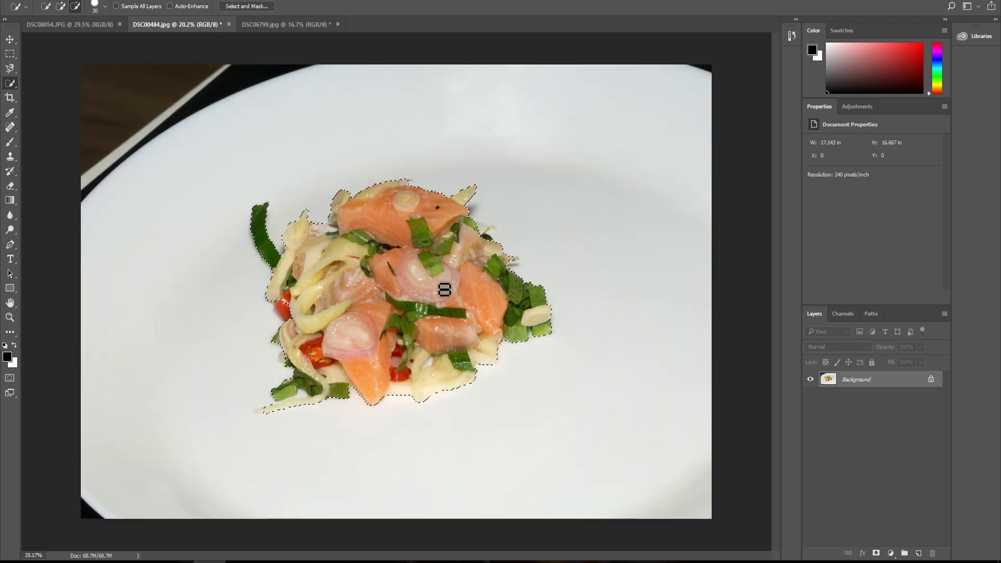
pyautogui.scroll(3, 447, 286)
pyautogui.scroll(2, 443, 286)
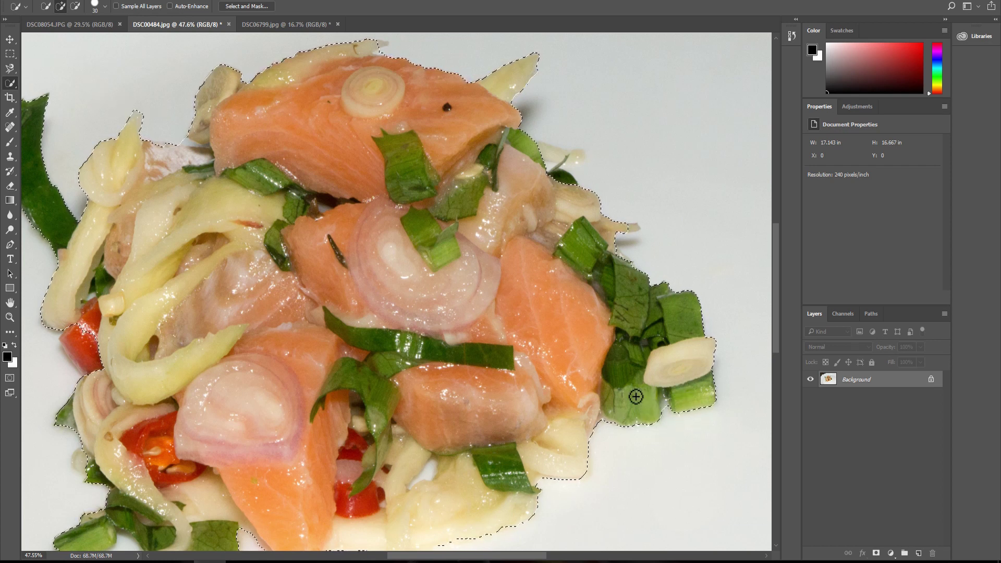
pyautogui.click(76, 6)
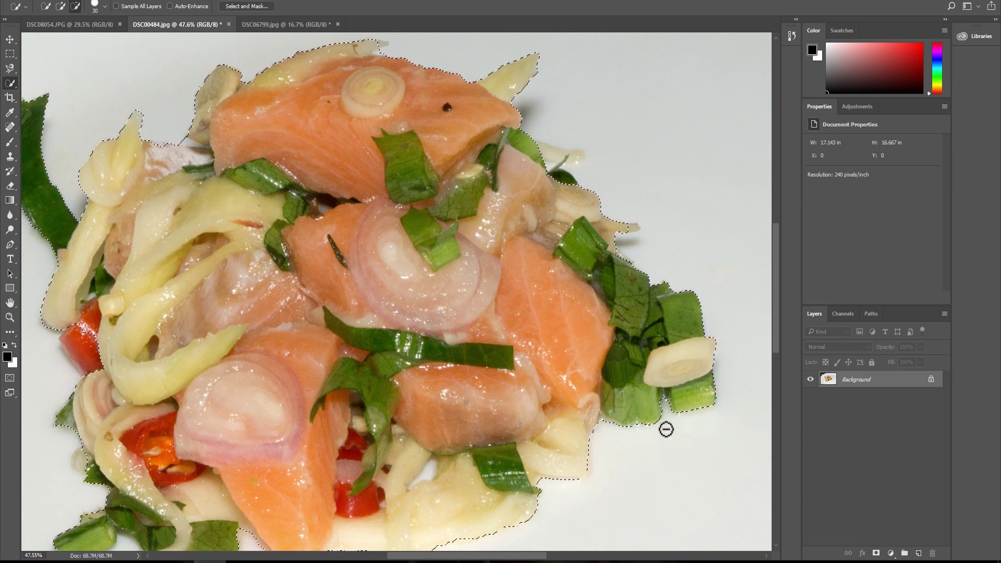
pyautogui.moveTo(669, 403); pyautogui.dragTo(679, 295)
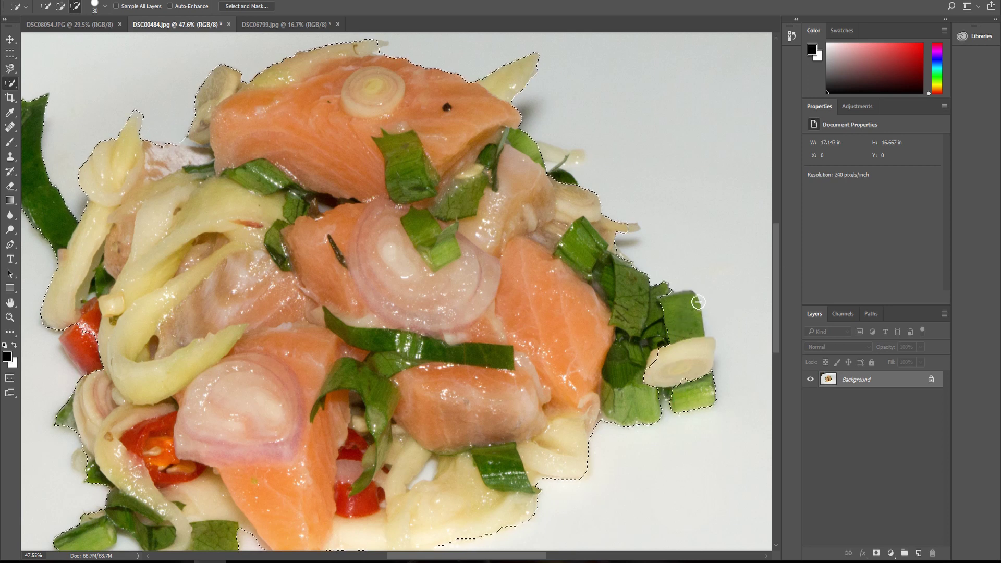
pyautogui.click(711, 375)
pyautogui.moveTo(712, 377); pyautogui.dragTo(711, 385)
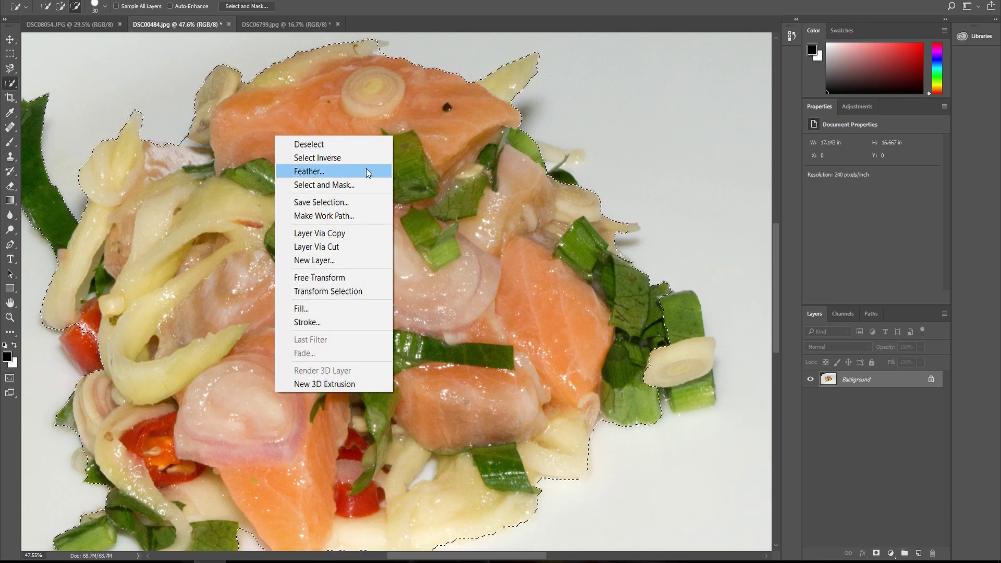
# - Invert the salad selection, fill the plate and background with white, and deselect
pyautogui.click(358, 159)
pyautogui.hotkey('shift', 'F5')
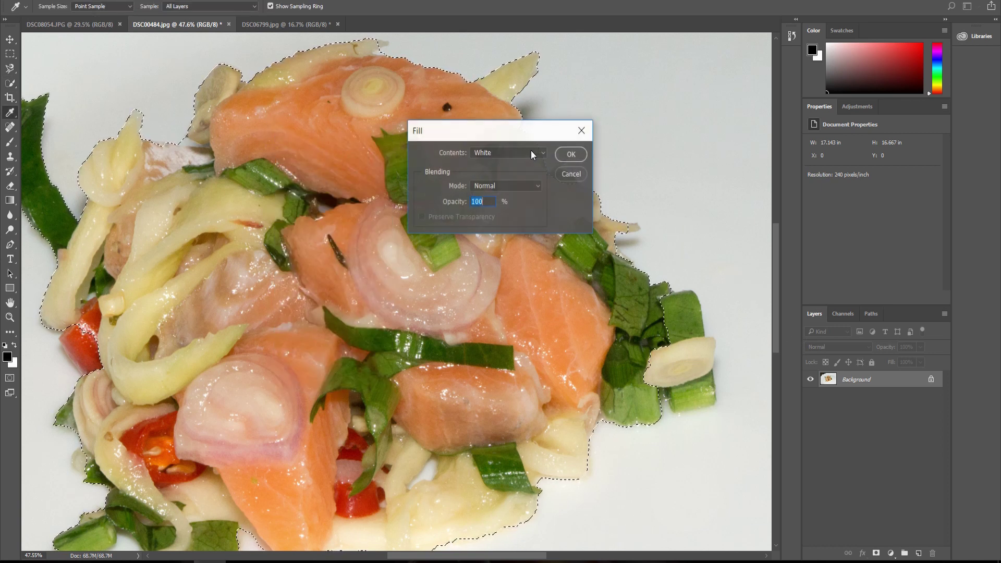
pyautogui.click(570, 154)
pyautogui.scroll(-3, 463, 235)
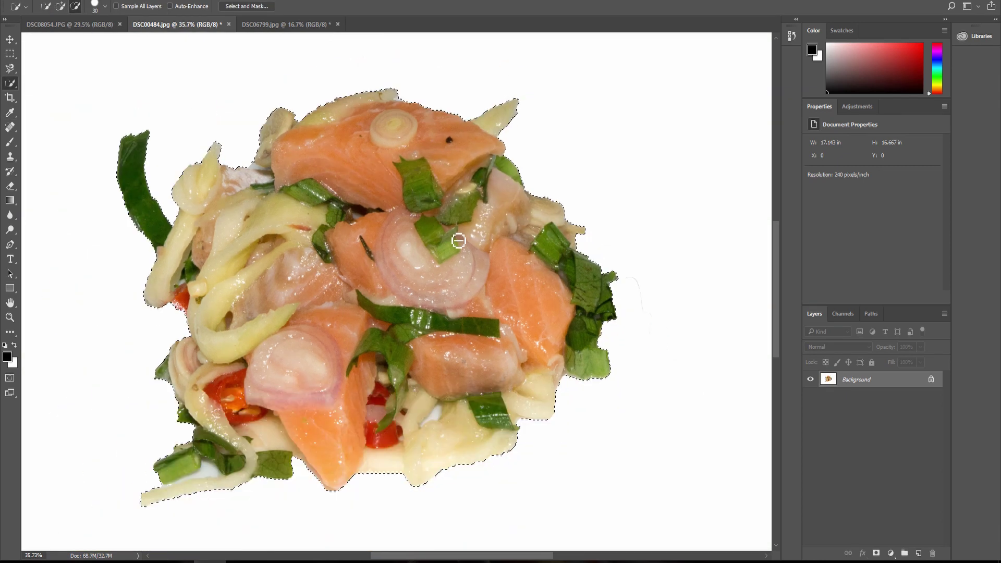
pyautogui.press('m')
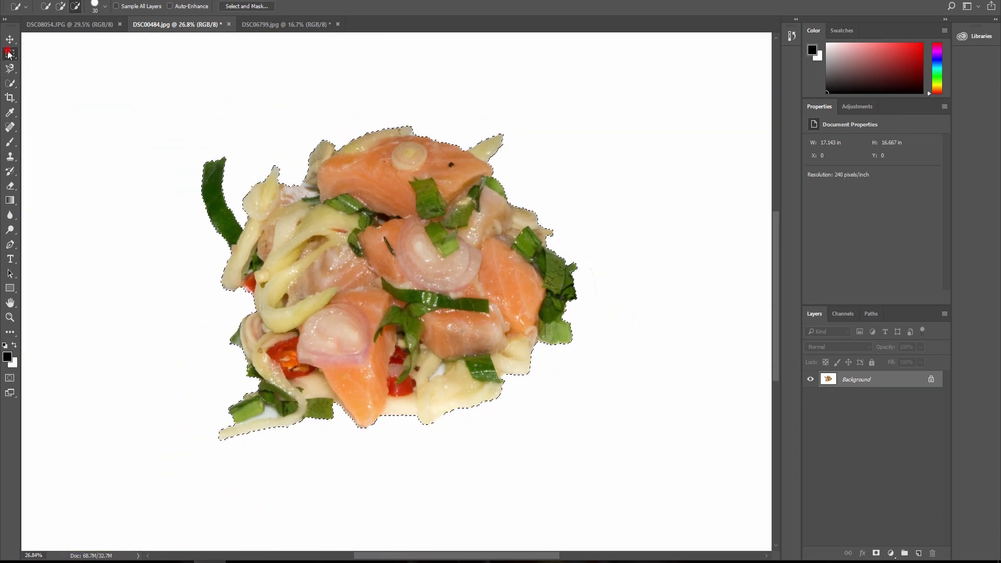
pyautogui.click(95, 83)
pyautogui.scroll(2, 508, 243)
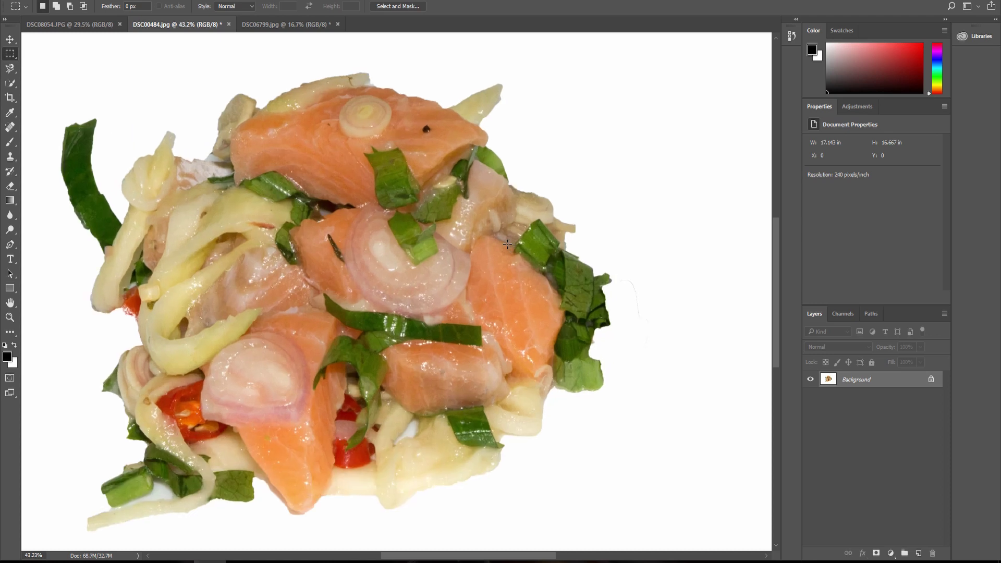
pyautogui.scroll(3, 507, 243)
pyautogui.scroll(-3, 509, 243)
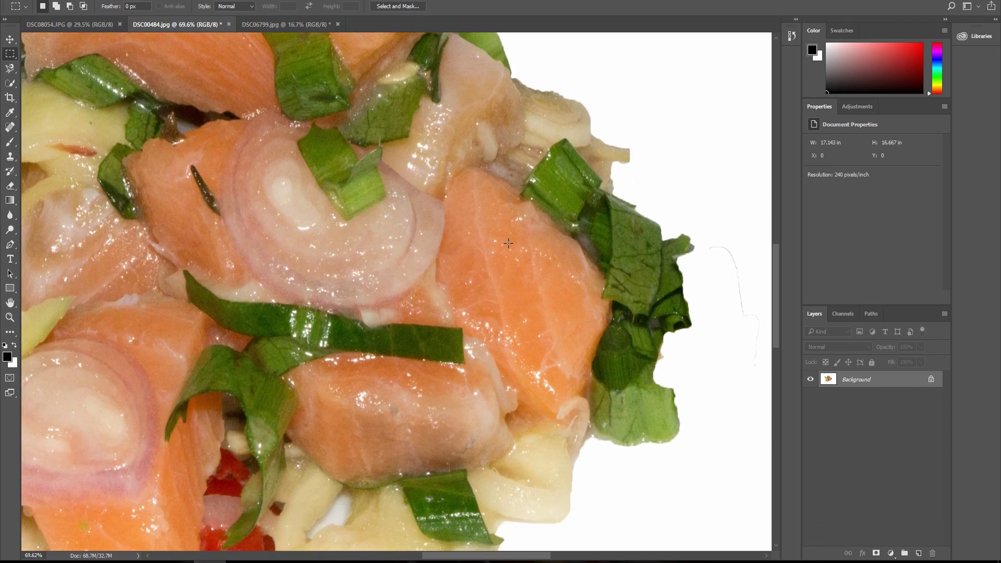
pyautogui.scroll(-3, 507, 243)
pyautogui.scroll(-3, 505, 241)
pyautogui.scroll(-3, 504, 241)
pyautogui.scroll(-2, 504, 241)
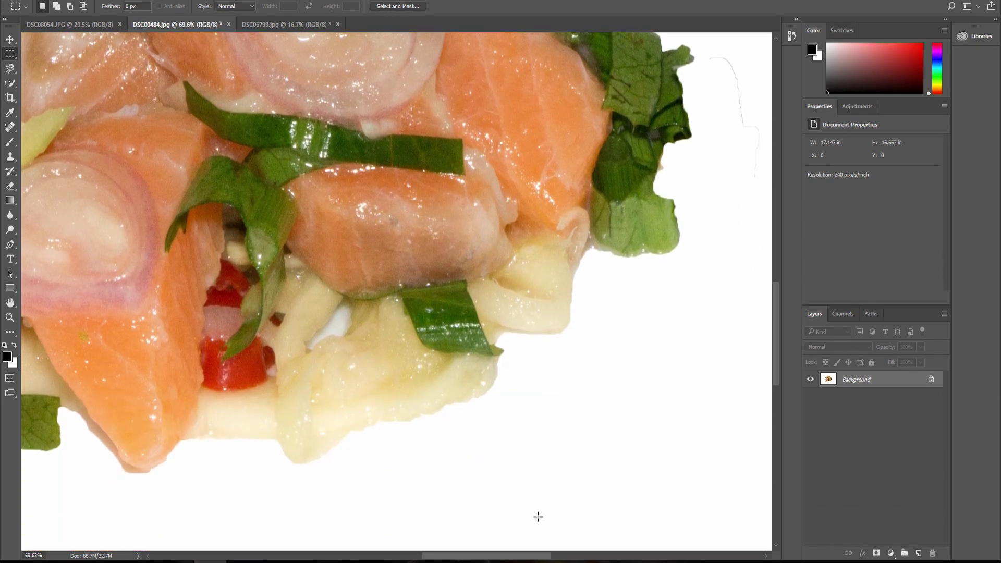
pyautogui.moveTo(528, 560); pyautogui.dragTo(432, 557)
pyautogui.scroll(2, 418, 449)
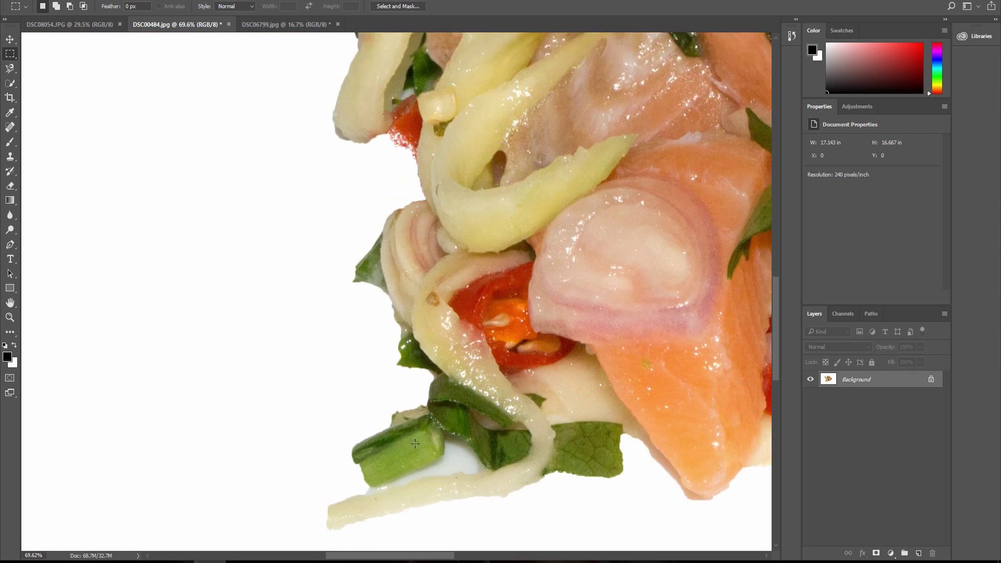
pyautogui.scroll(1, 415, 441)
pyautogui.scroll(3, 414, 433)
pyautogui.scroll(2, 411, 423)
pyautogui.scroll(3, 411, 423)
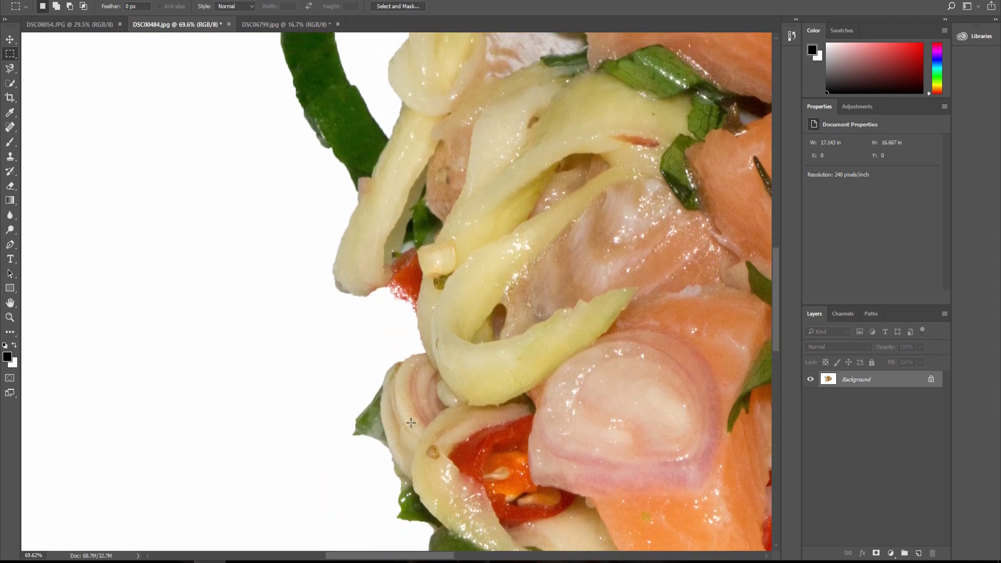
pyautogui.scroll(2, 410, 422)
pyautogui.scroll(2, 410, 419)
pyautogui.scroll(3, 416, 407)
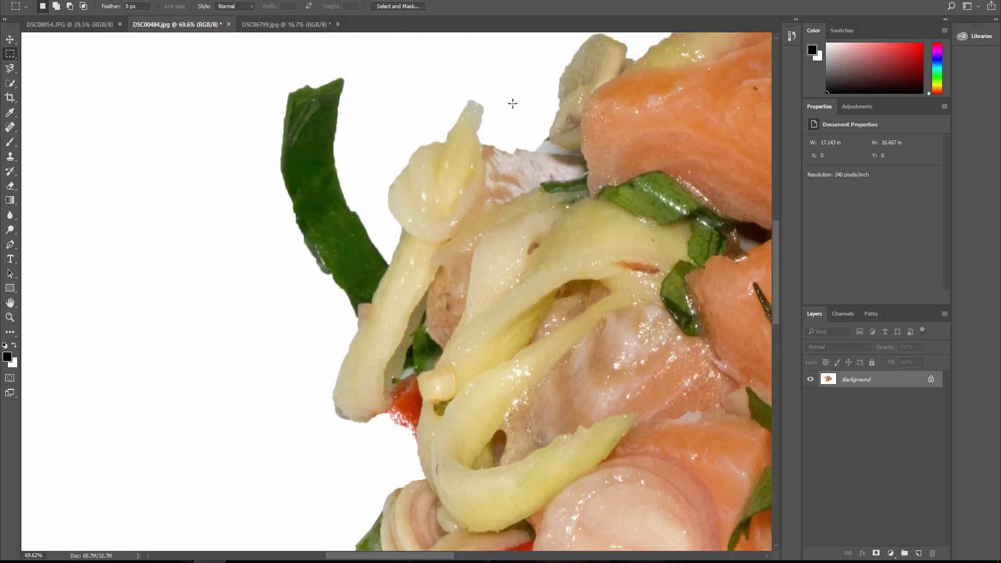
pyautogui.scroll(2, 508, 329)
pyautogui.scroll(-2, 602, 338)
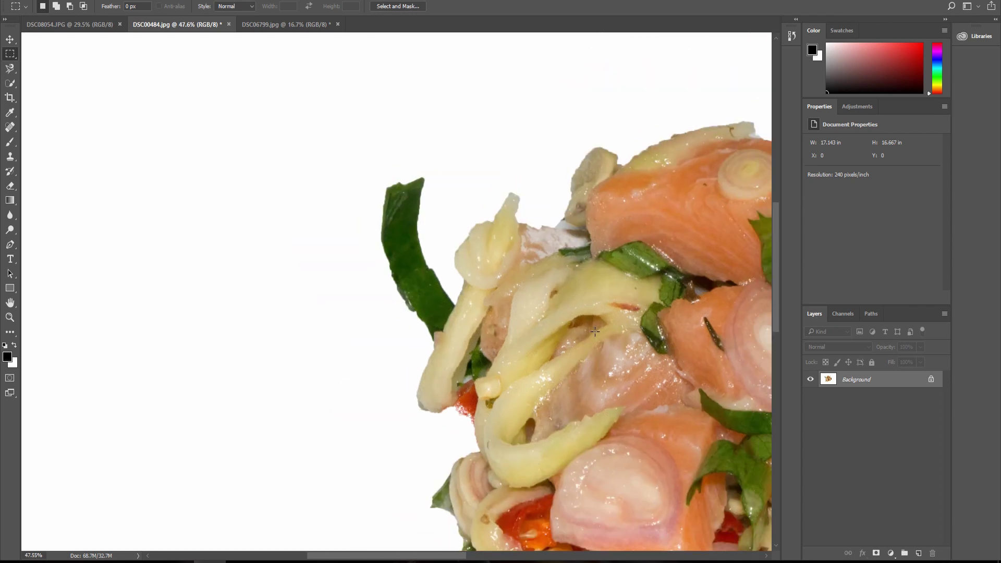
pyautogui.scroll(-3, 601, 338)
pyautogui.scroll(-2, 602, 338)
# - In DSC08054.JPG, quick-select the white lotus petals using Add mode
pyautogui.click(93, 26)
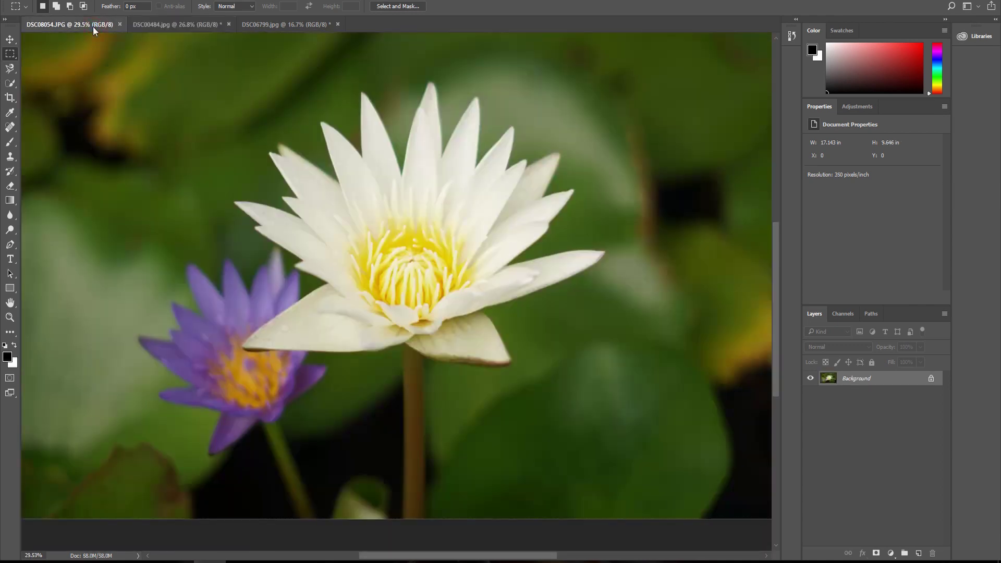
pyautogui.click(10, 83)
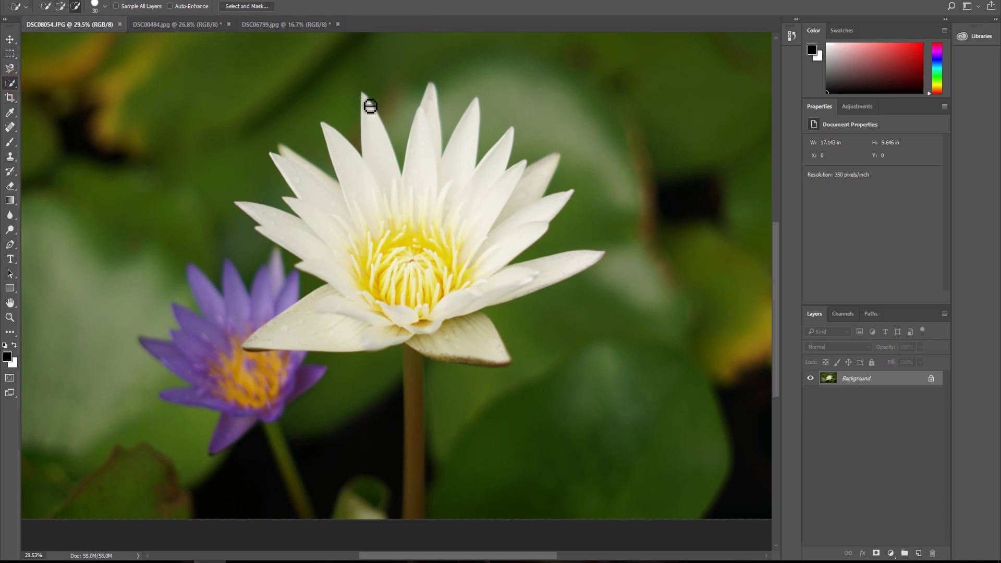
pyautogui.moveTo(367, 103); pyautogui.dragTo(379, 135)
pyautogui.click(60, 7)
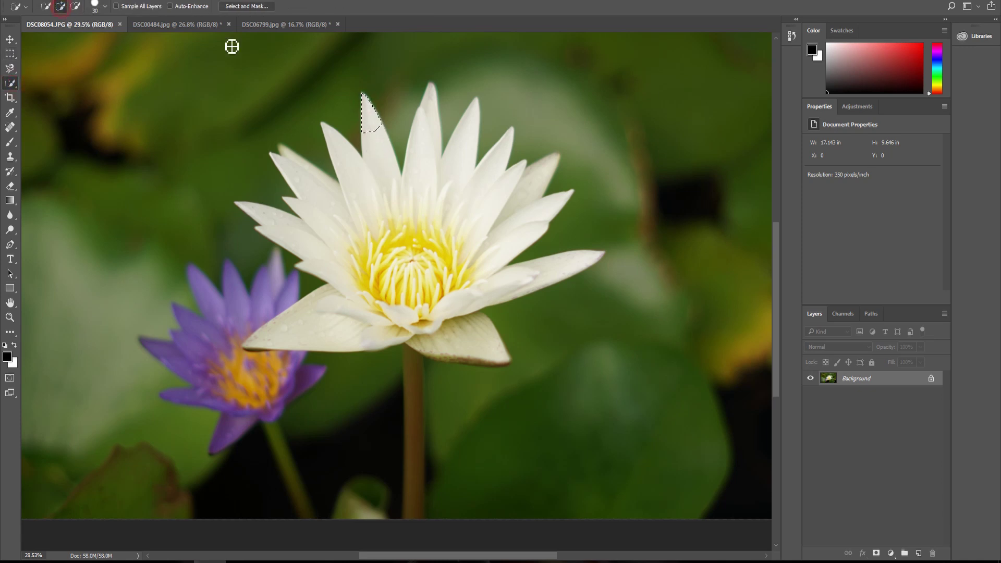
pyautogui.moveTo(369, 100)
pyautogui.mouseDown()
pyautogui.moveTo(452, 302)
pyautogui.moveTo(530, 228)
pyautogui.mouseUp()
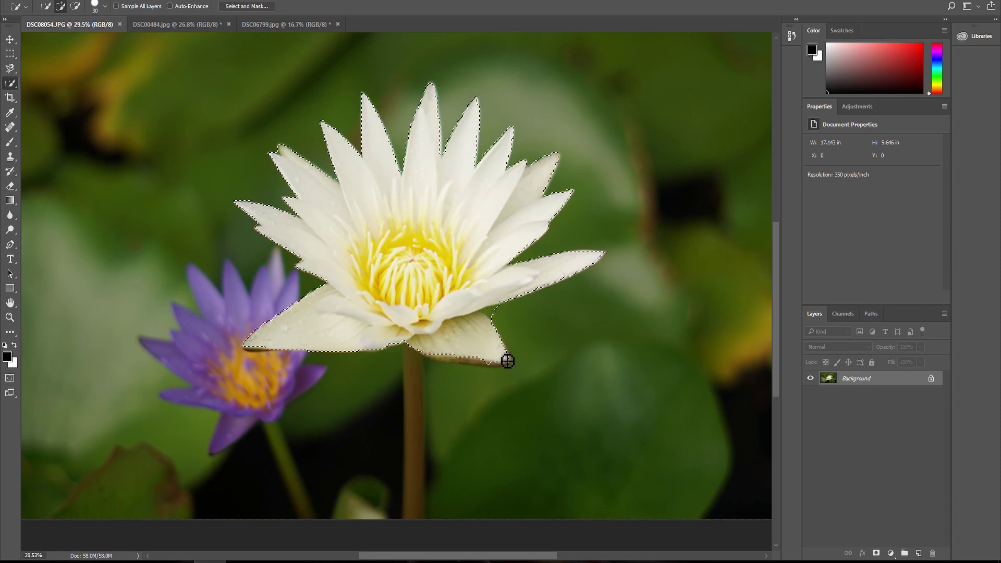
# - Extend the selection along the lower petal edge, then trim stray background in Subtract mode
pyautogui.moveTo(530, 228)
pyautogui.mouseDown()
pyautogui.moveTo(507, 371)
pyautogui.moveTo(376, 352)
pyautogui.mouseUp()
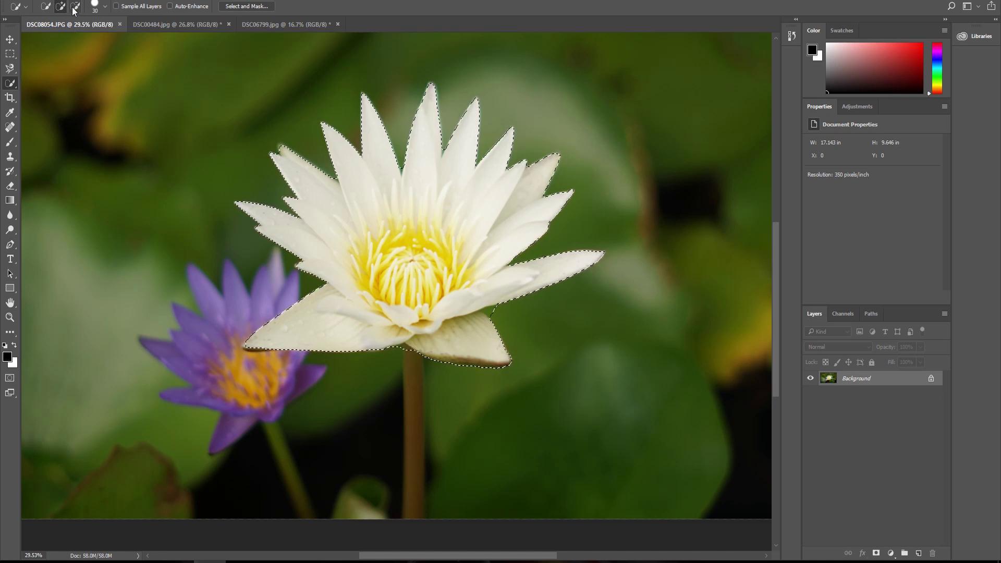
pyautogui.keyDown('alt'); pyautogui.click(493, 311); pyautogui.keyUp('alt')
pyautogui.keyDown('alt'); pyautogui.click(491, 315); pyautogui.keyUp('alt')
# - Invert via the Select menu, fill everything around the lotus with white, and deselect
pyautogui.hotkey('alt', 's')
pyautogui.press('Down')
pyautogui.press('Down')
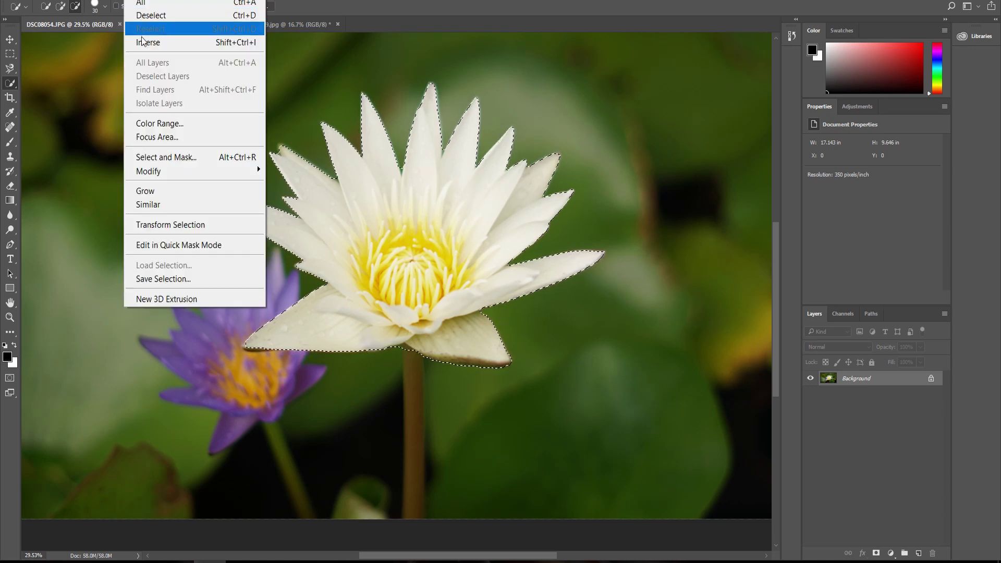
pyautogui.press('Down')
pyautogui.press('Return')
pyautogui.hotkey('shift', 'F5')
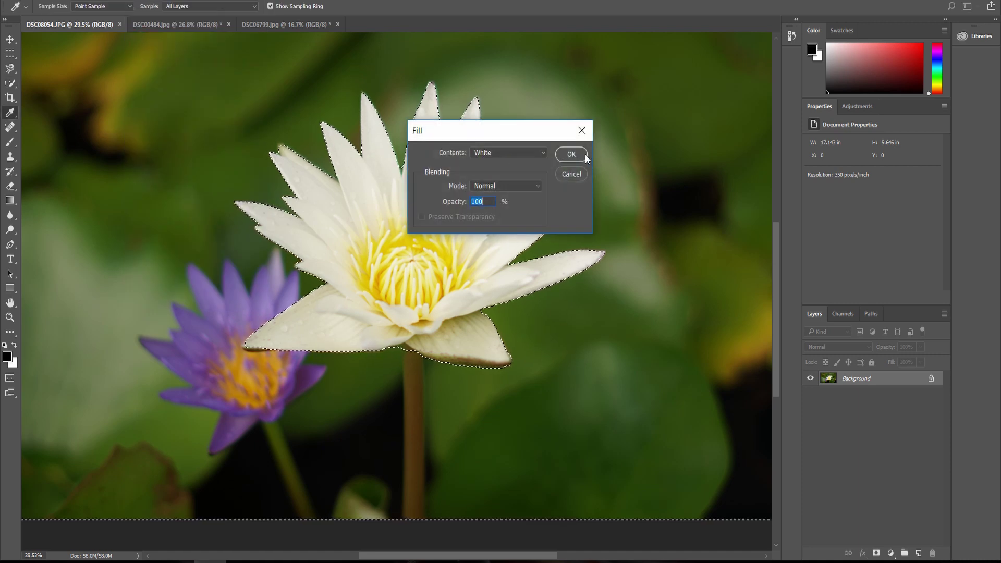
pyautogui.click(580, 154)
pyautogui.hotkey('ctrl', 'd')
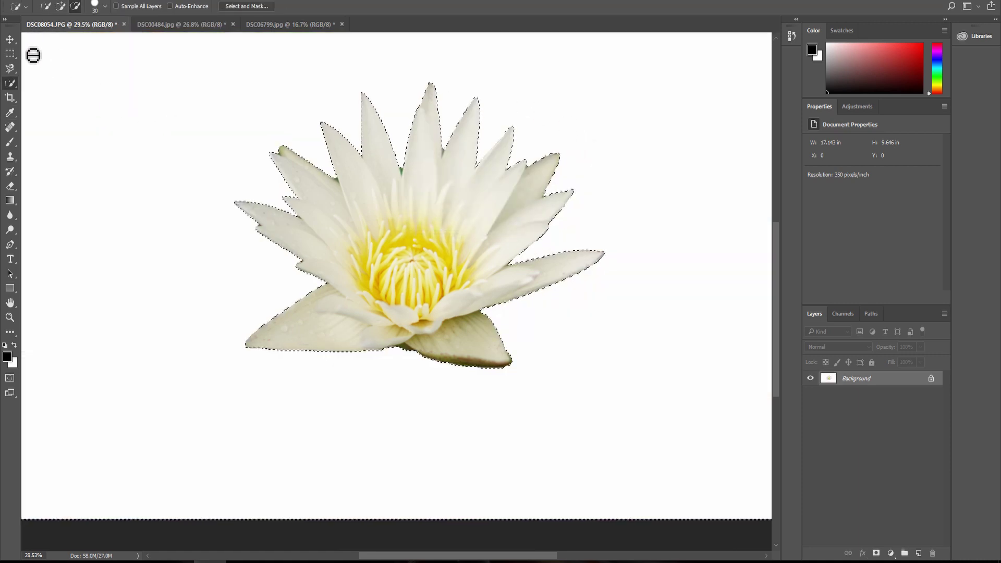
pyautogui.click(10, 54)
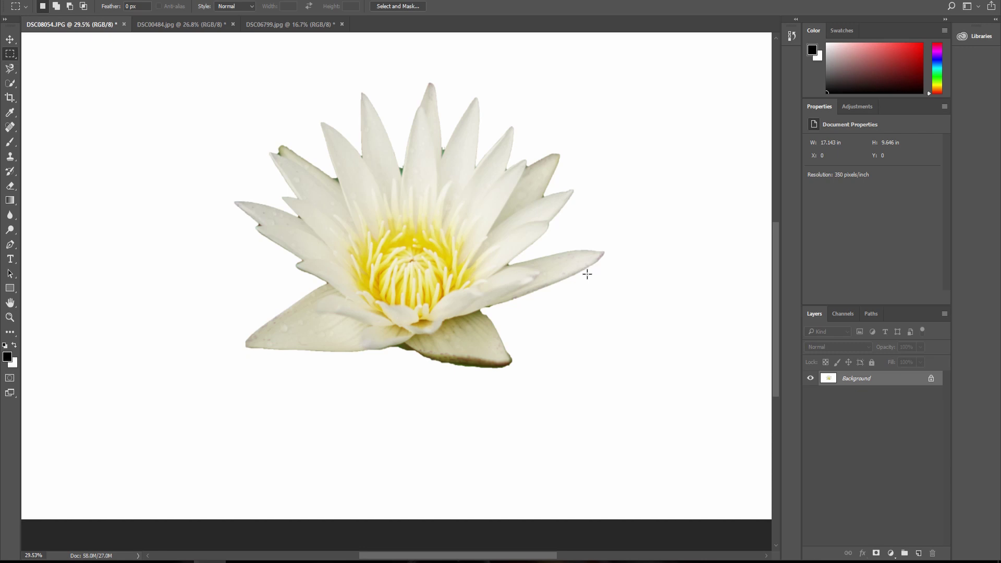
pyautogui.scroll(-3, 579, 279)
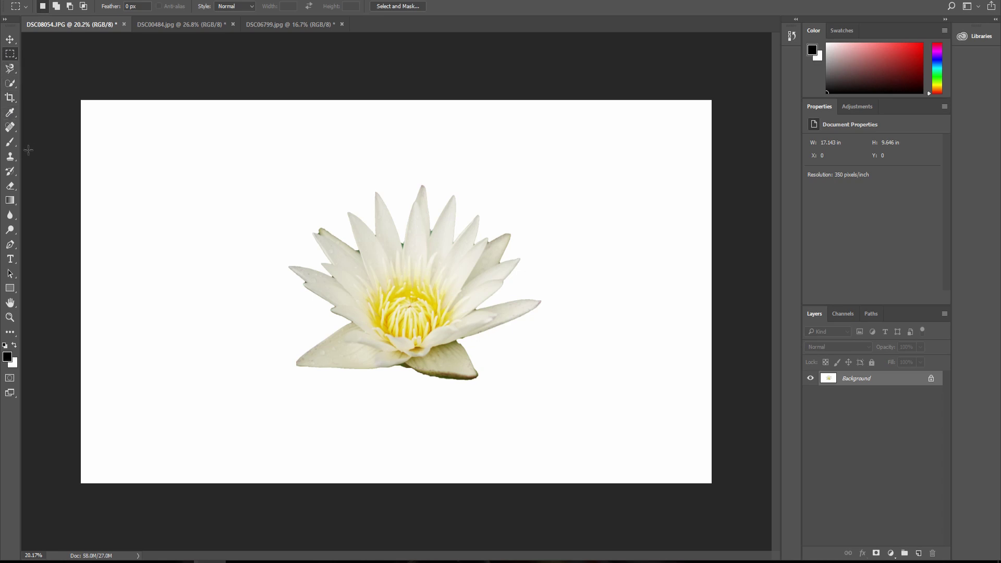
# - Choose the Eraser with the Hard Round brush preset
pyautogui.click(10, 188)
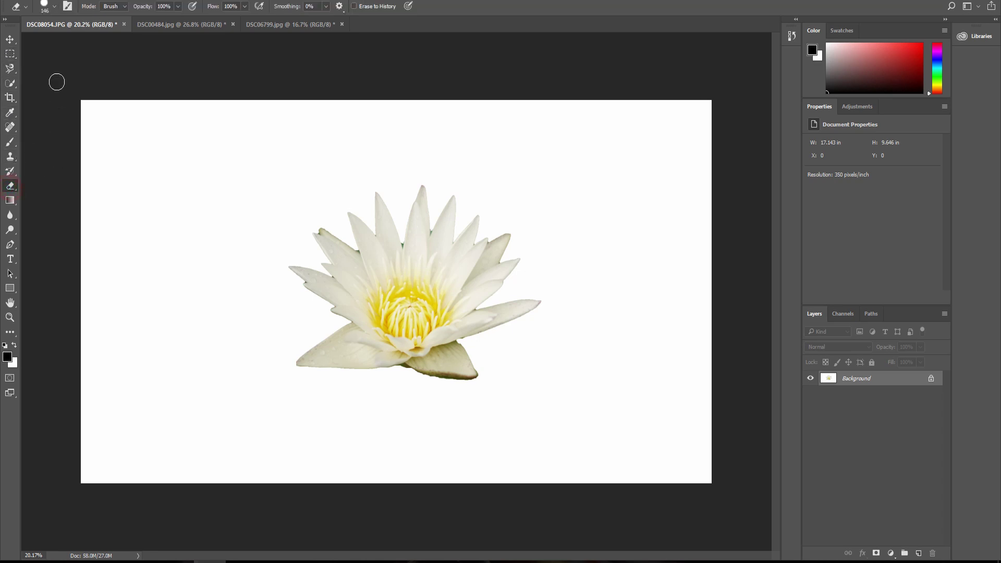
pyautogui.click(43, 12)
pyautogui.click(42, 96)
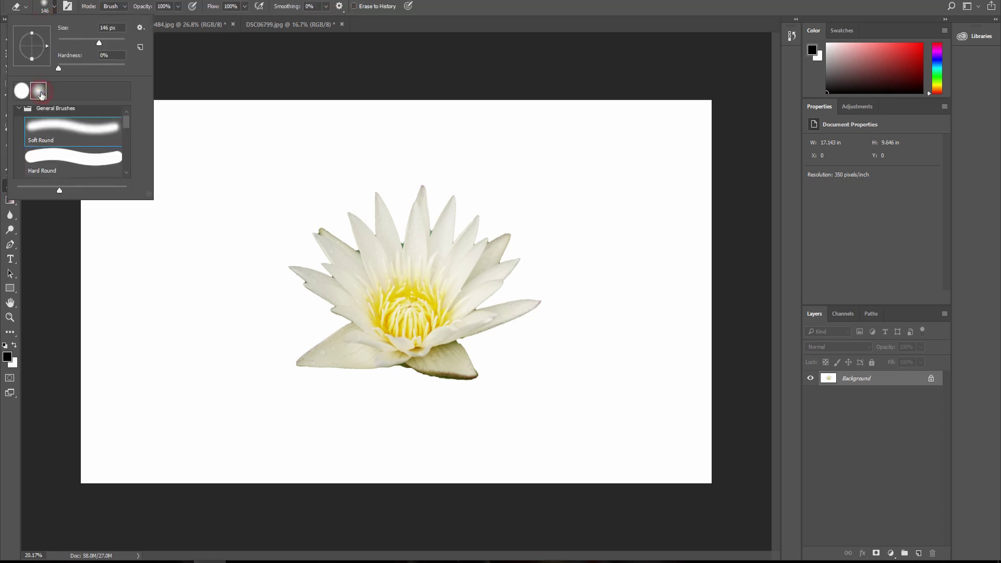
pyautogui.click(21, 92)
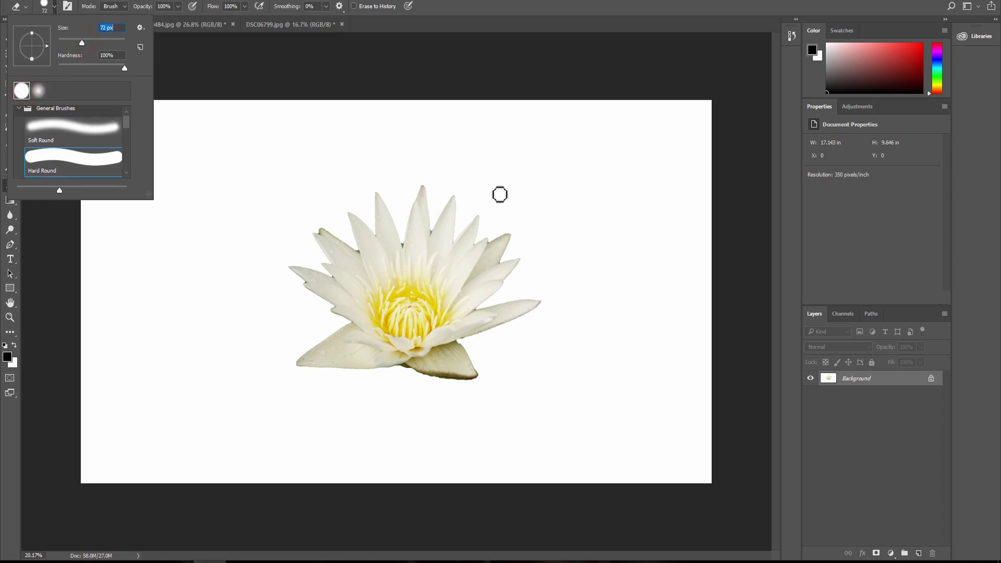
pyautogui.click(427, 73)
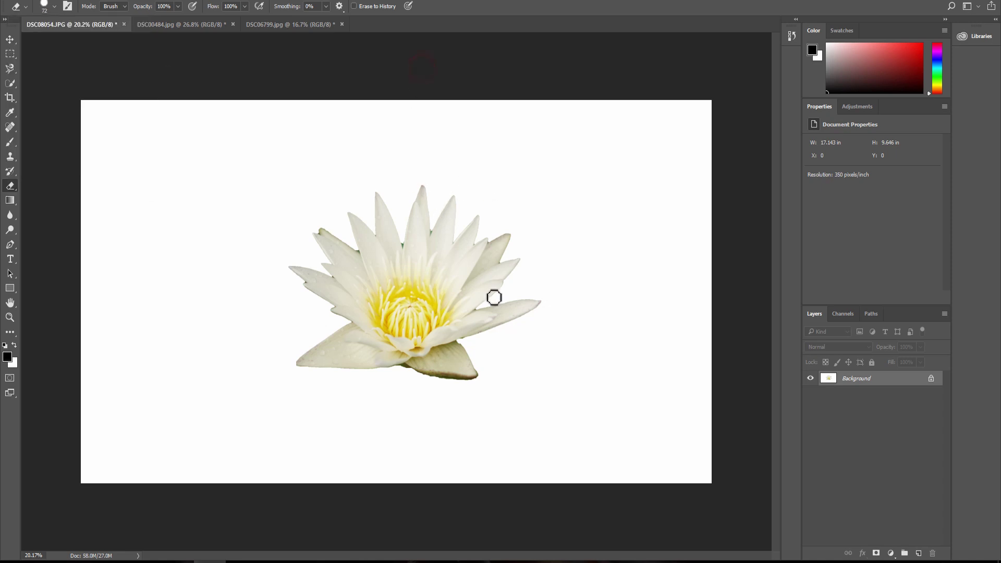
# - Zoom in, erase the dark fringe along the lower petal's top edge, then zoom out
pyautogui.scroll(5, 494, 297)
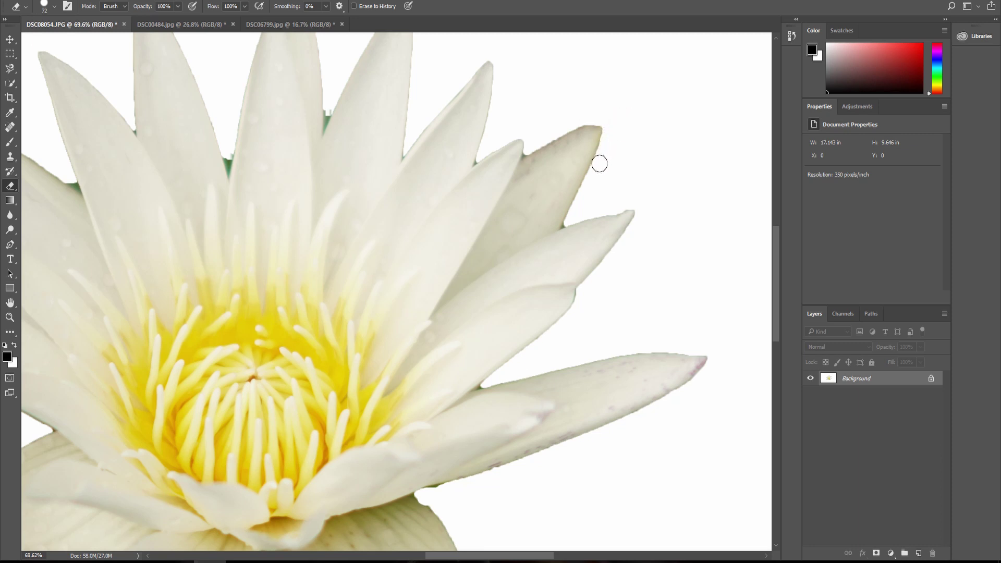
pyautogui.click(591, 202)
pyautogui.moveTo(618, 340); pyautogui.dragTo(681, 336)
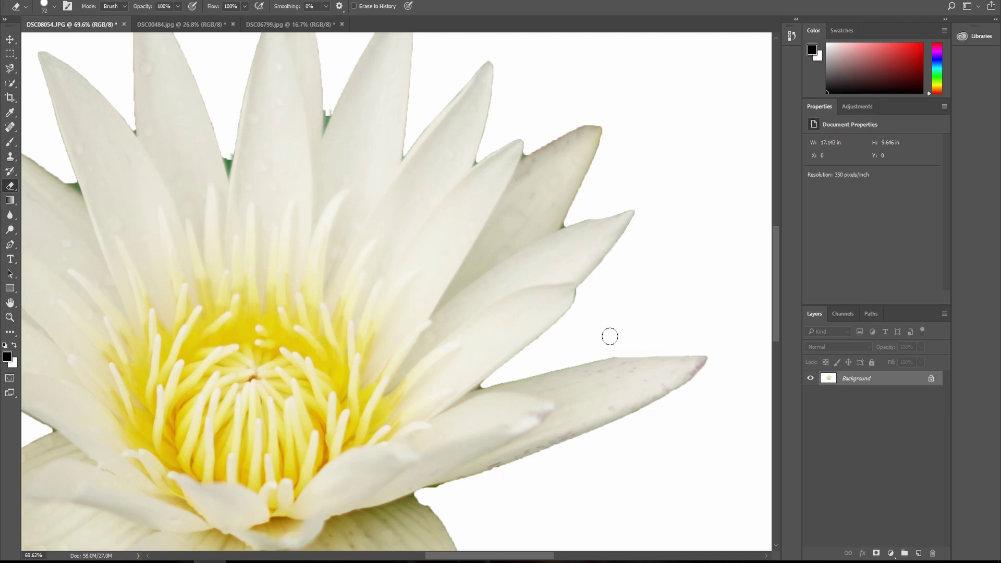
pyautogui.moveTo(584, 346); pyautogui.dragTo(631, 337)
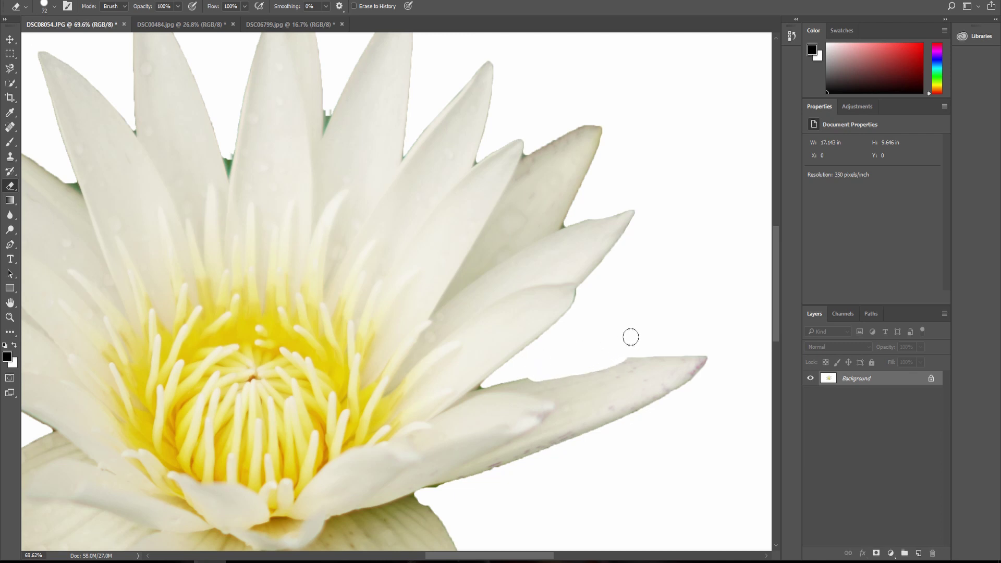
pyautogui.scroll(-5, 483, 289)
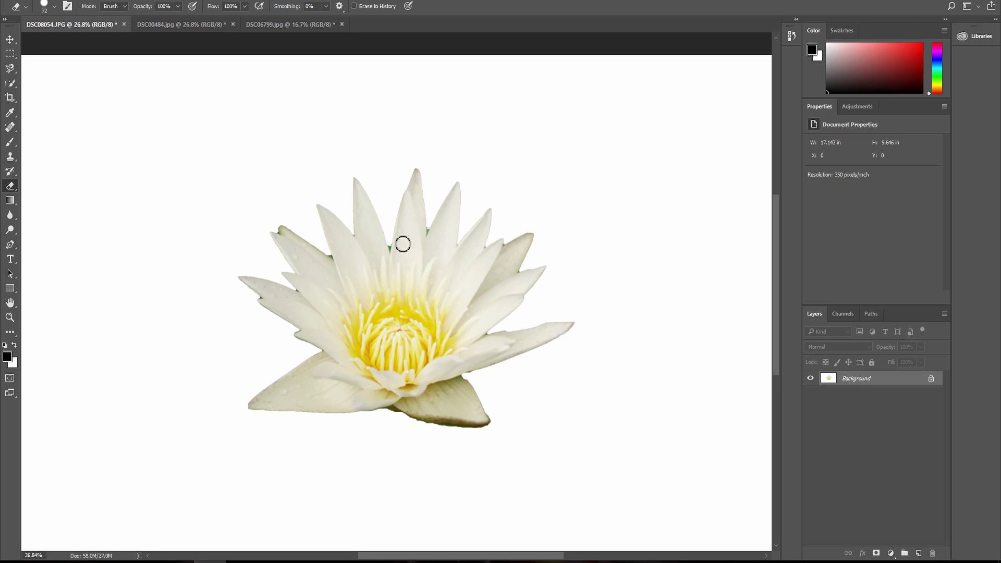
pyautogui.scroll(-1, 403, 244)
pyautogui.scroll(-2, 469, 313)
pyautogui.scroll(-1, 469, 313)
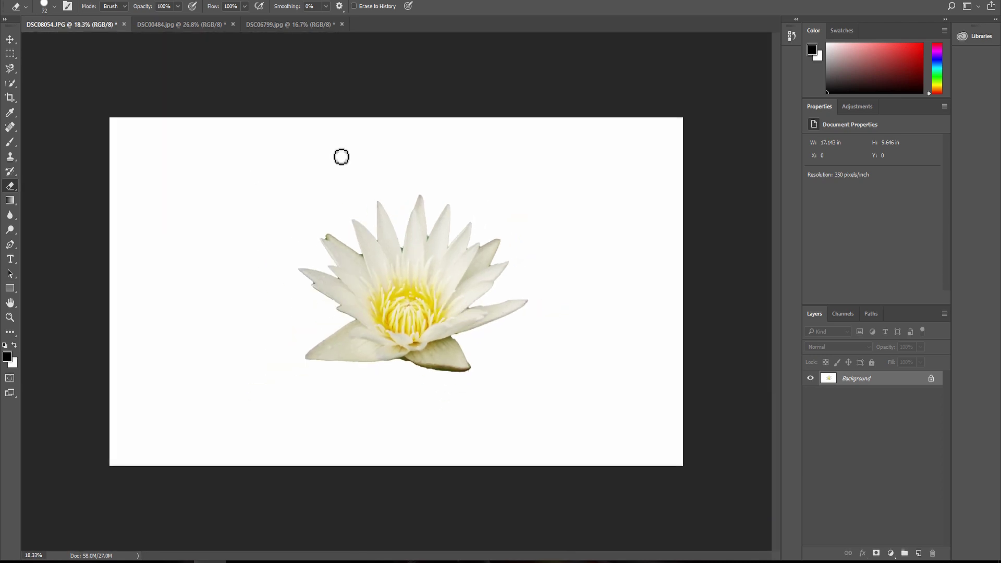